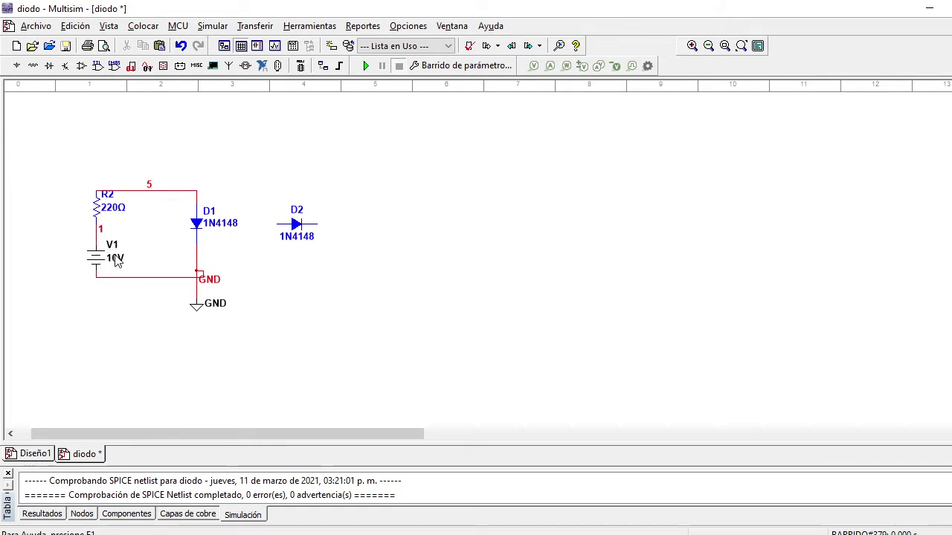
Open the Barrido de Parámetro analysis settings and keep the temp device parameter of diode D1 as the sweep parameter.
{"action": "left_click", "coordinate": [197, 227]}
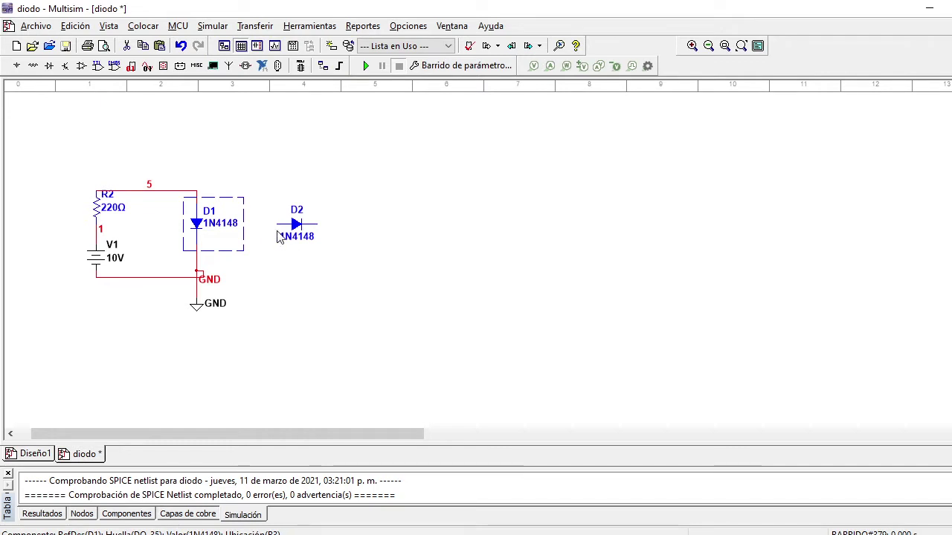
{"action": "left_click", "coordinate": [461, 66]}
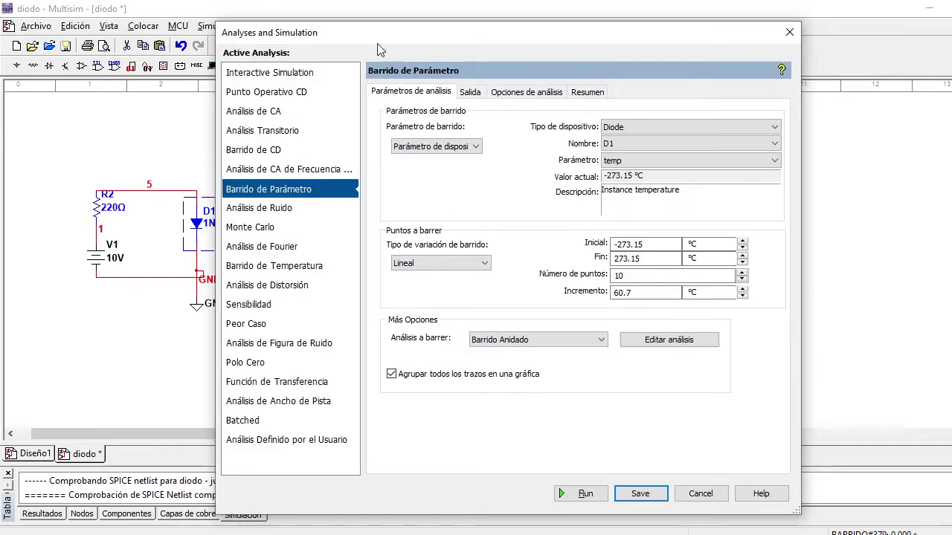
{"action": "left_click_drag", "start_coordinate": [363, 35], "coordinate": [505, 20]}
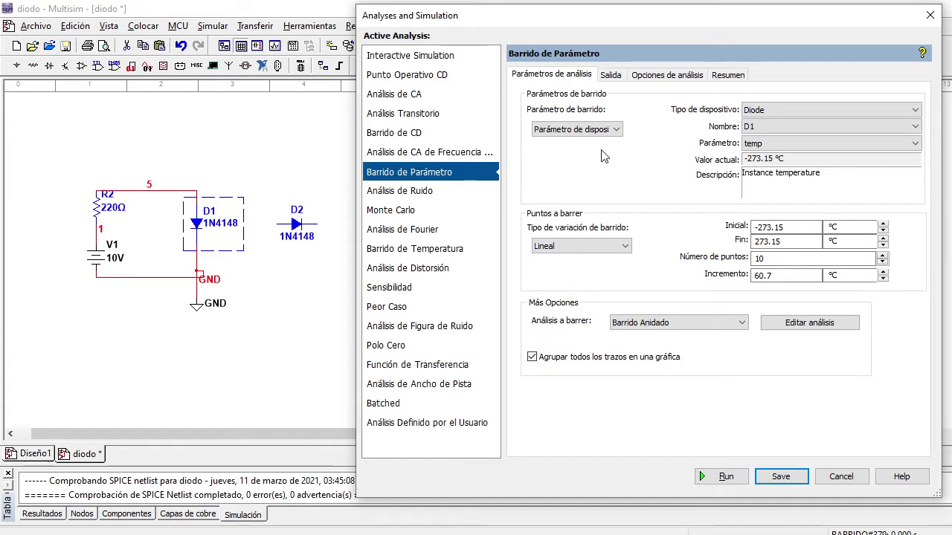
{"action": "left_click", "coordinate": [591, 131]}
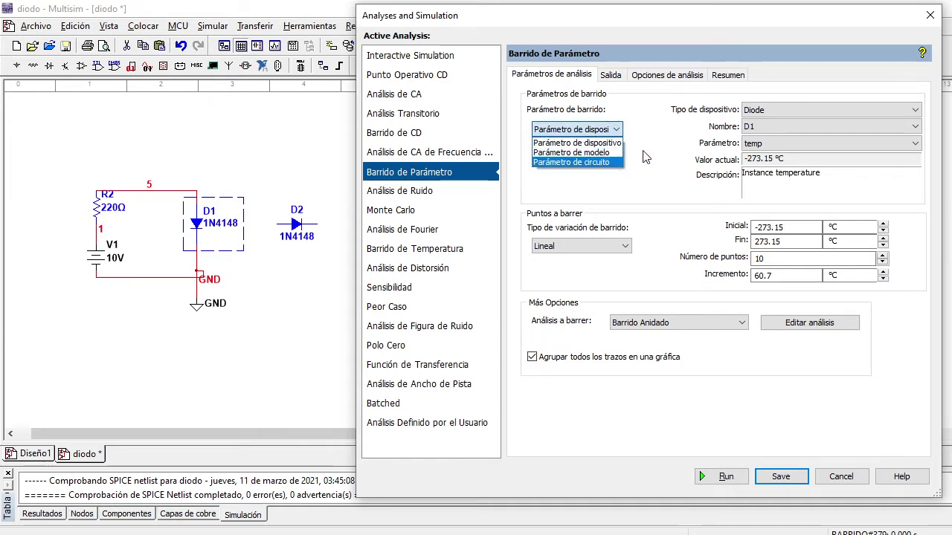
{"action": "left_click", "coordinate": [645, 157]}
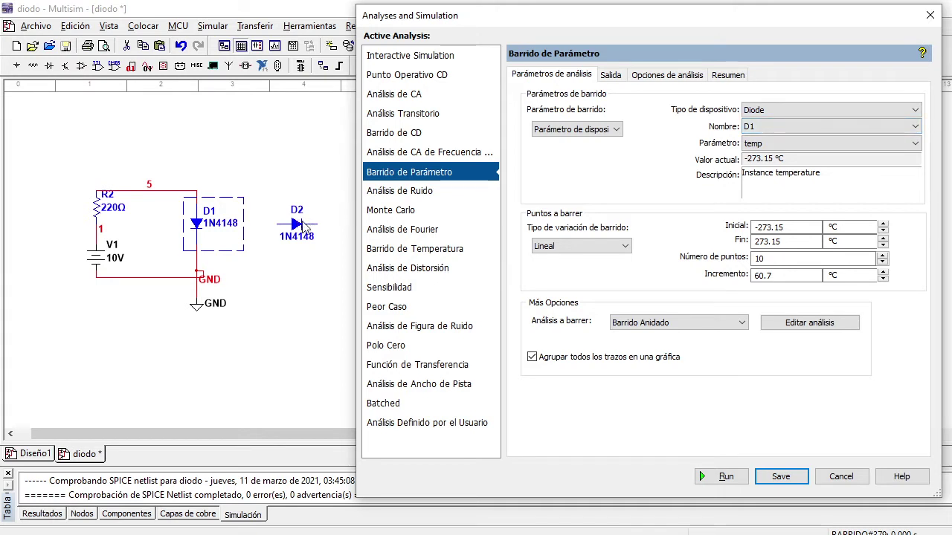
{"action": "left_click", "coordinate": [770, 145]}
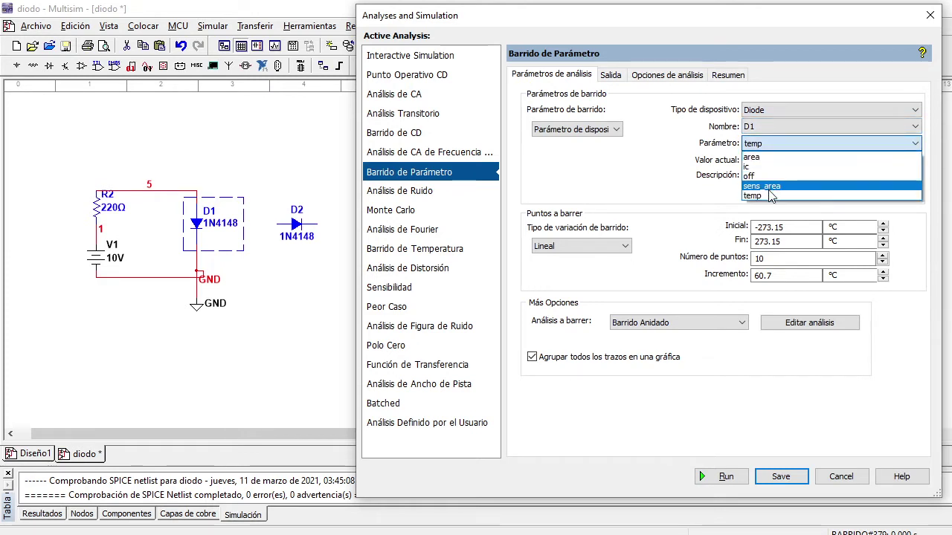
{"action": "left_click", "coordinate": [771, 143]}
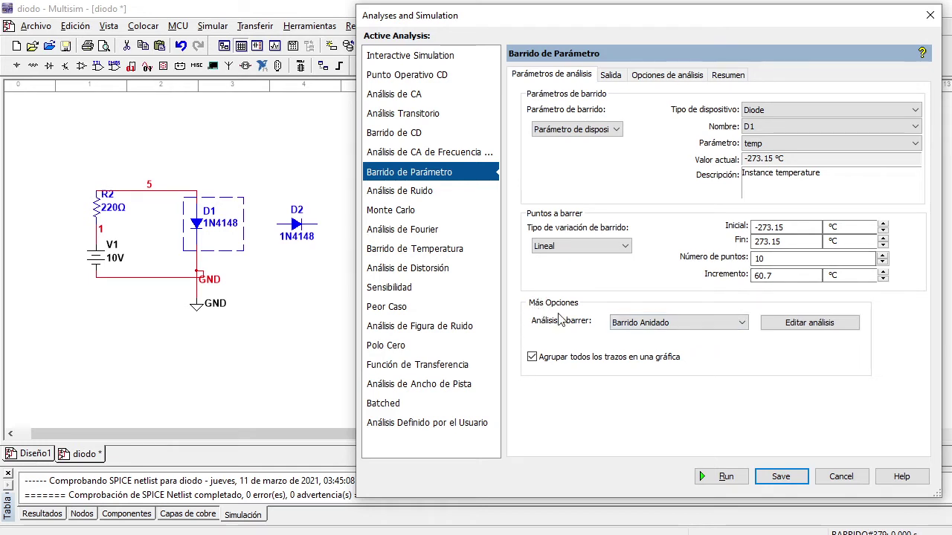
Choose Barrido Anidado as the analysis to sweep and edit it to use the dc parameter of Vsource V1.
{"action": "left_click", "coordinate": [699, 324]}
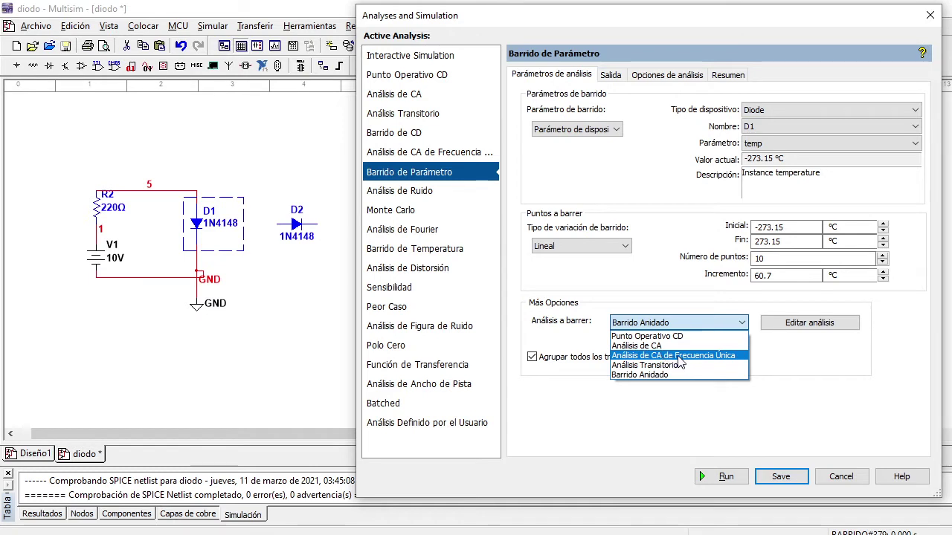
{"action": "left_click", "coordinate": [658, 375]}
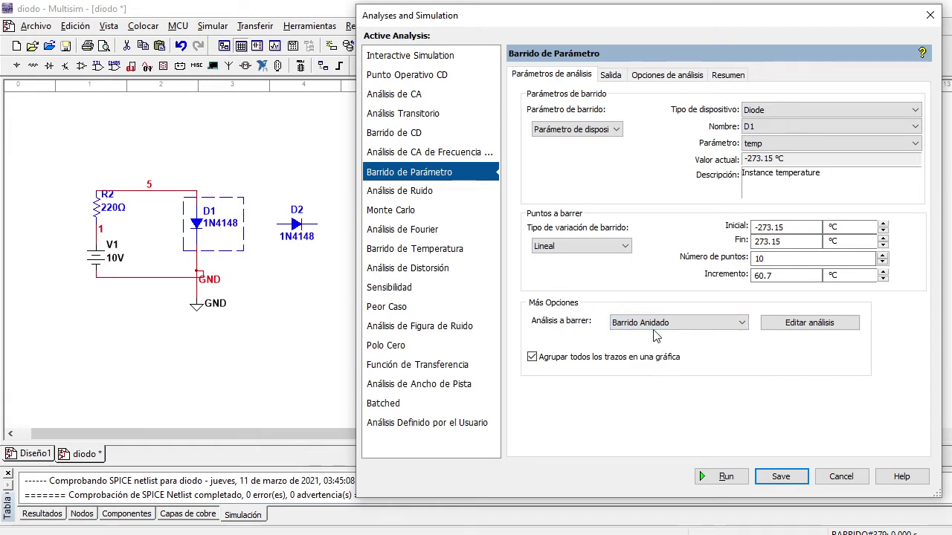
{"action": "left_click", "coordinate": [806, 327]}
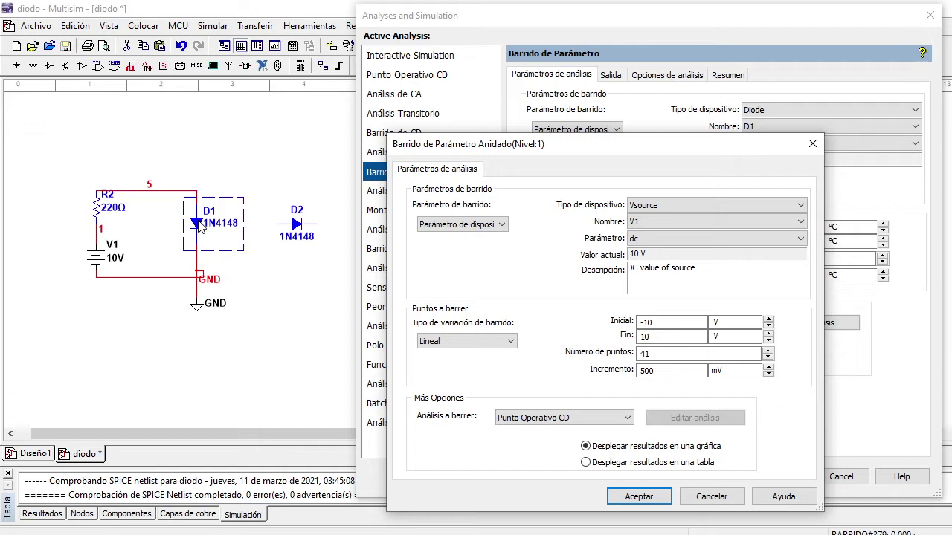
{"action": "left_click", "coordinate": [657, 215]}
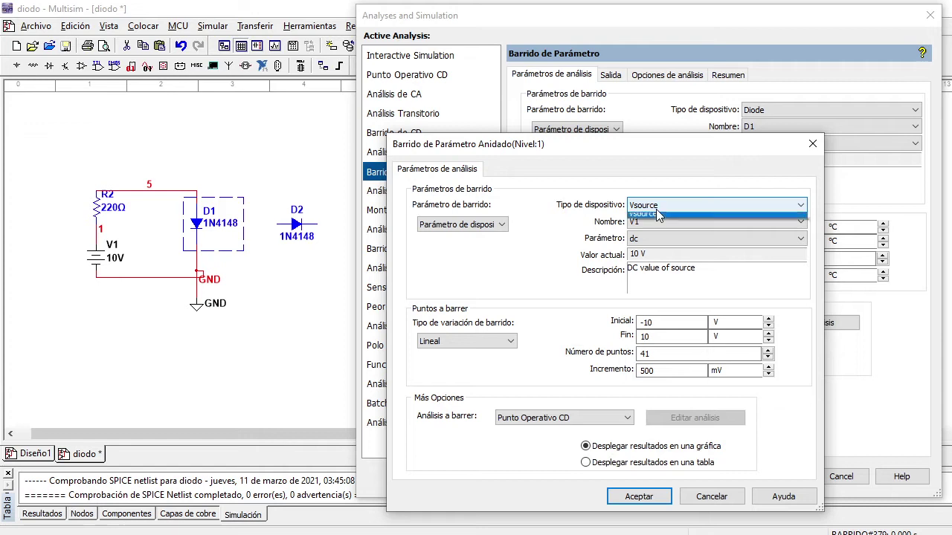
{"action": "left_click", "coordinate": [657, 212]}
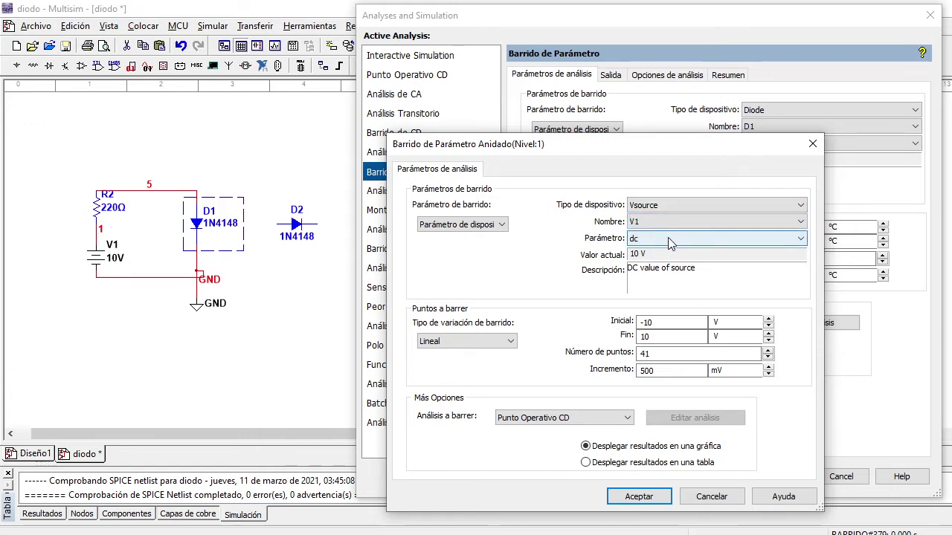
{"action": "left_click", "coordinate": [668, 242]}
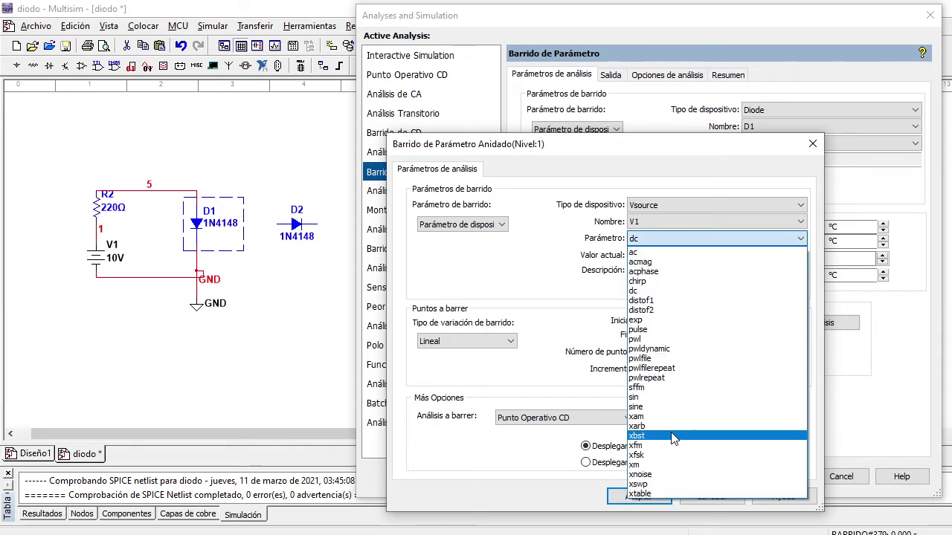
{"action": "left_click", "coordinate": [634, 291]}
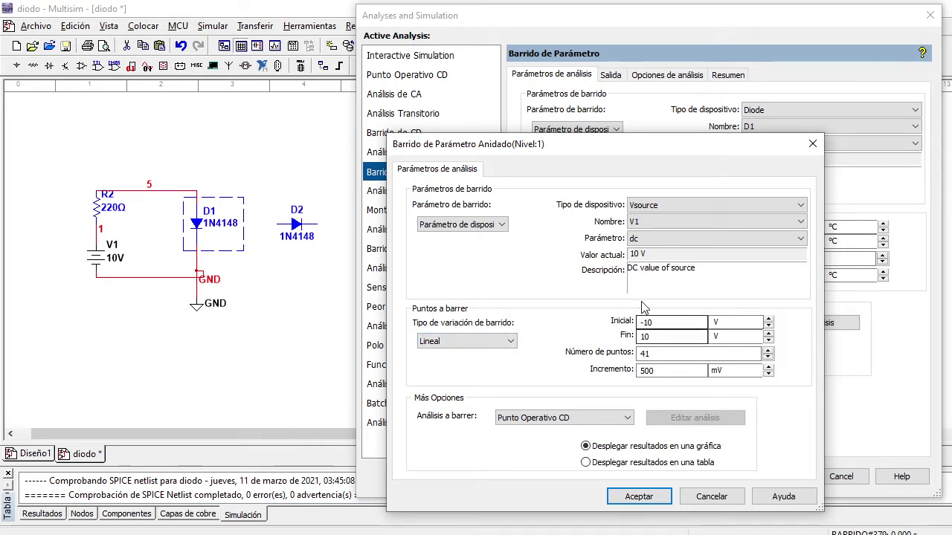
Keep the nested sweep's end at 10 V, increment at 500 mV and analysis as Punto Operativo CD, and accept the settings.
{"action": "left_click", "coordinate": [655, 341]}
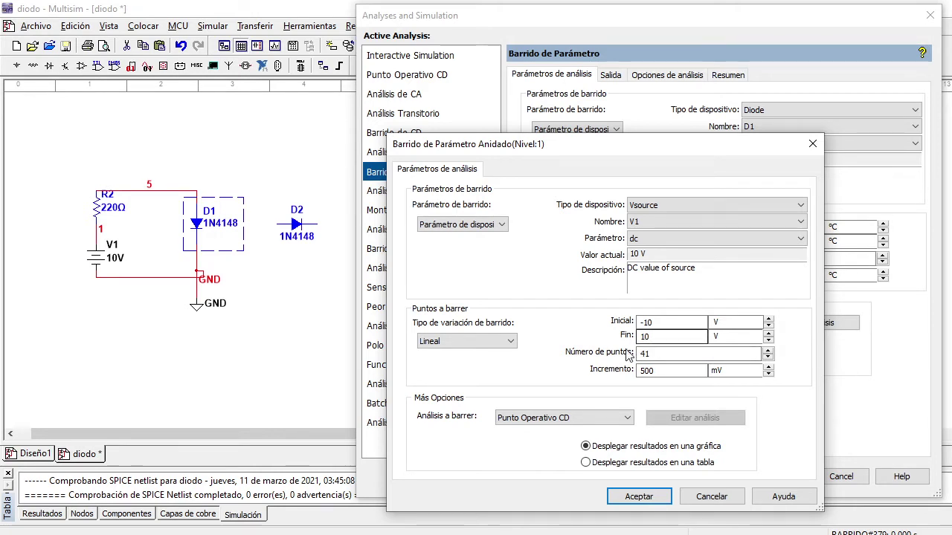
{"action": "left_click", "coordinate": [663, 376]}
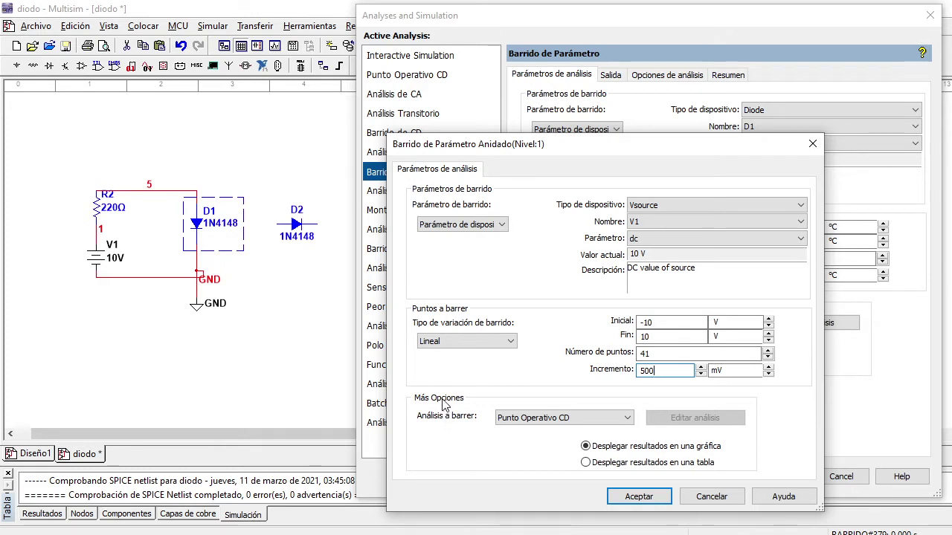
{"action": "left_click", "coordinate": [548, 421]}
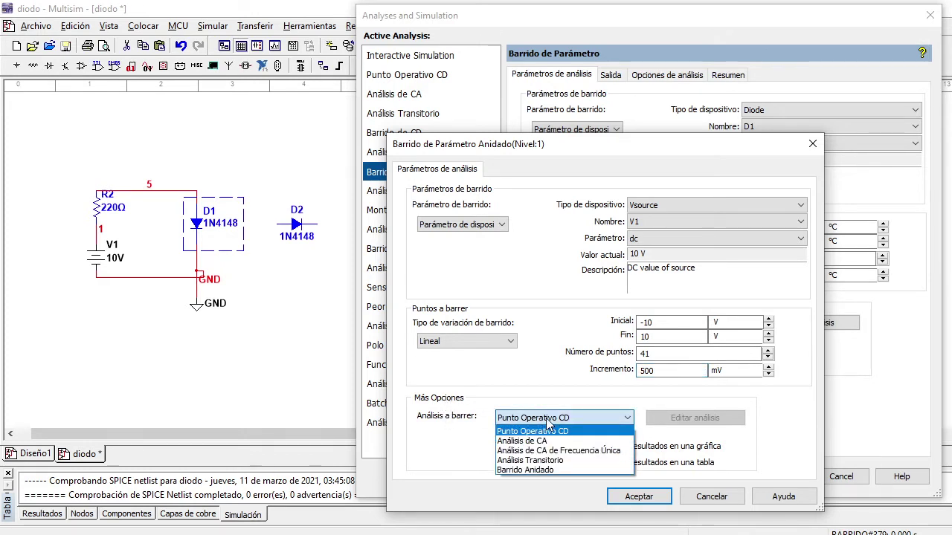
{"action": "left_click", "coordinate": [548, 421]}
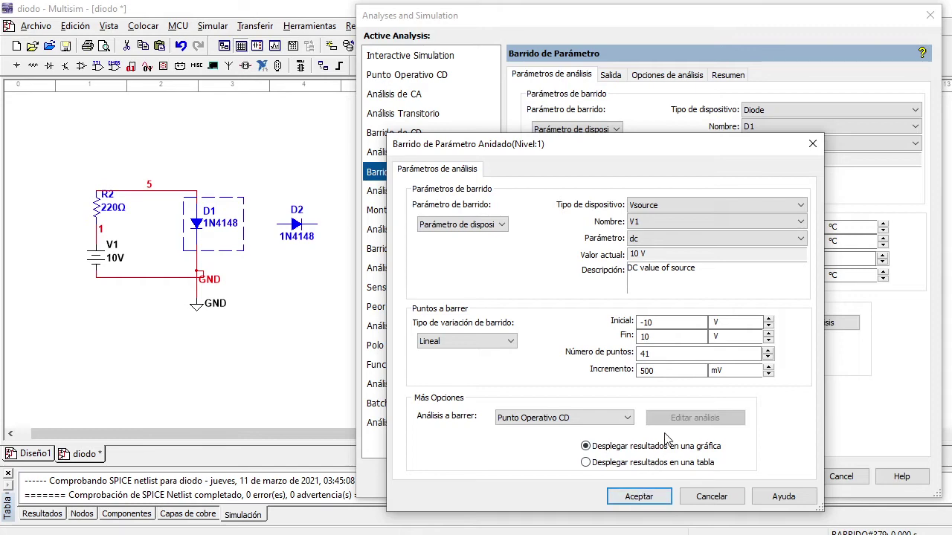
{"action": "left_click", "coordinate": [642, 495]}
Keep all traces grouped in one graph and run the parameter sweep.
{"action": "left_click", "coordinate": [532, 357]}
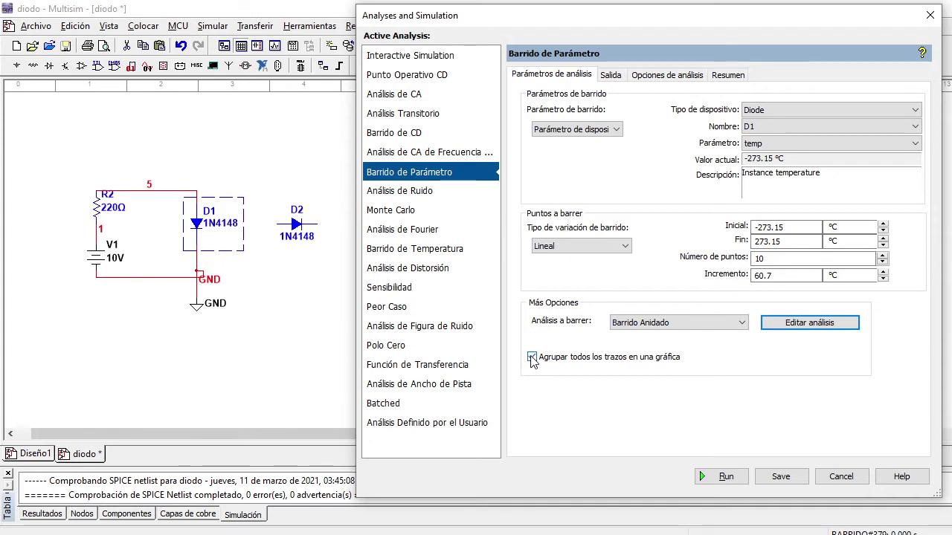
{"action": "left_click", "coordinate": [532, 357]}
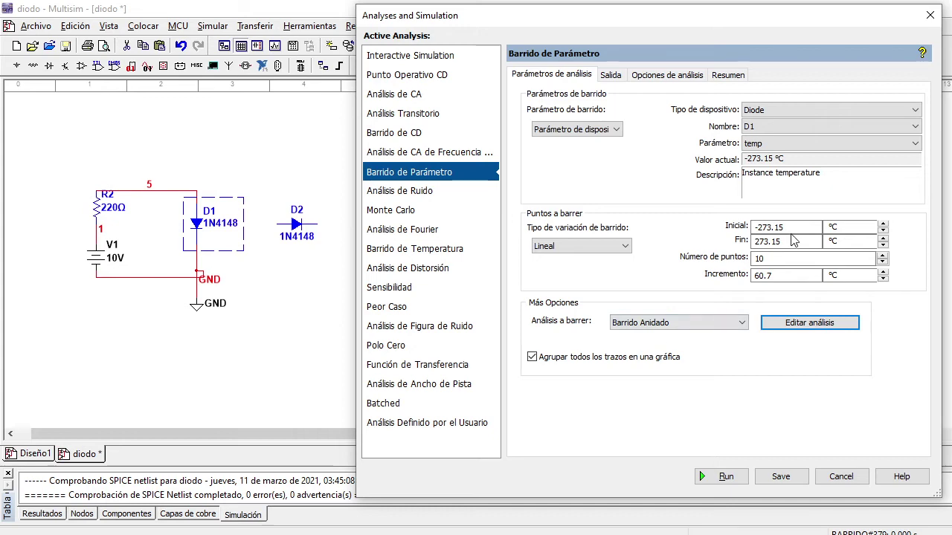
{"action": "left_click", "coordinate": [725, 476]}
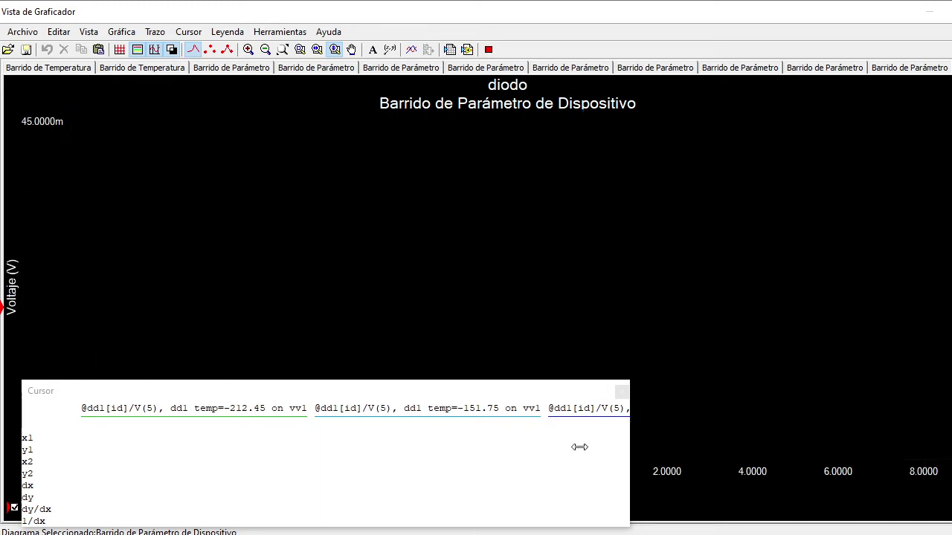
Look through the cursor readings for the different temperature traces and move the cursor window off the lower part of the curves.
{"action": "left_click_drag", "start_coordinate": [334, 392], "coordinate": [447, 373]}
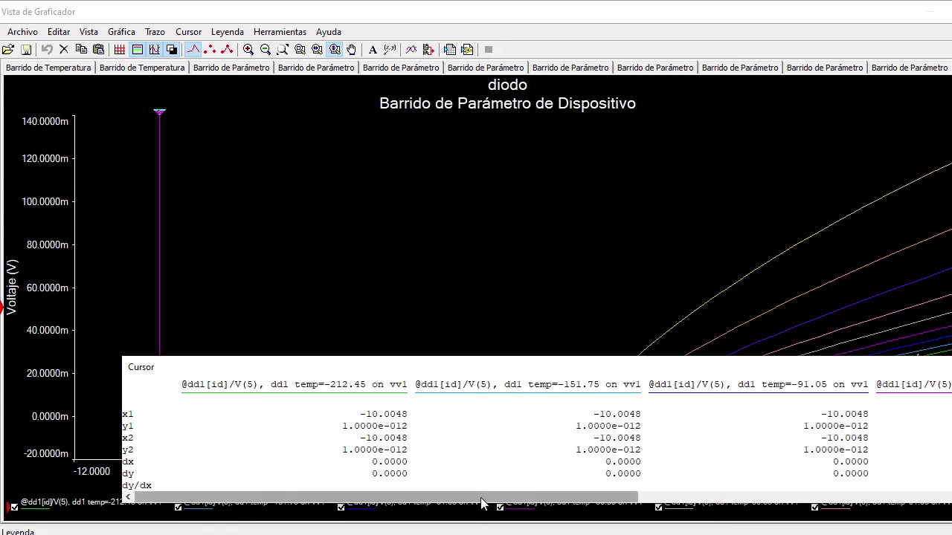
{"action": "left_click_drag", "start_coordinate": [481, 498], "coordinate": [811, 498]}
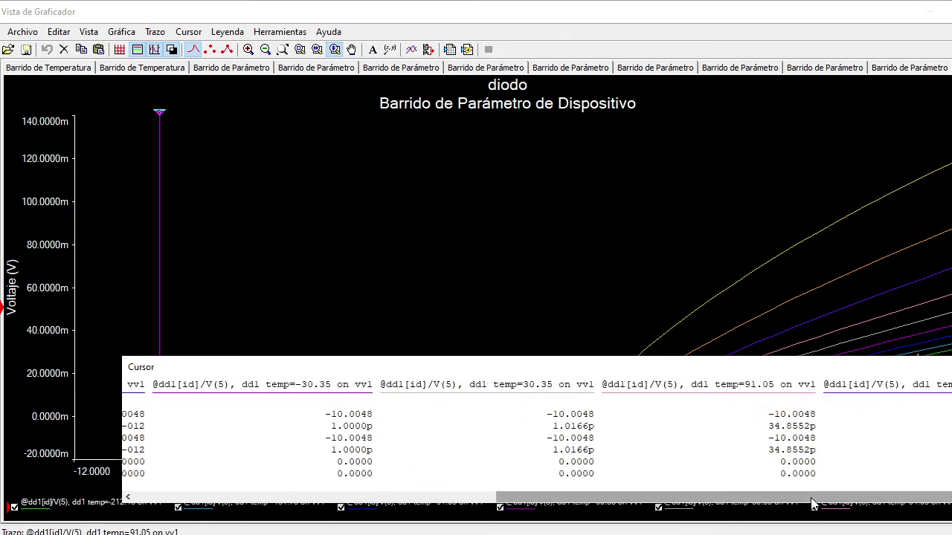
{"action": "left_click", "coordinate": [10, 289]}
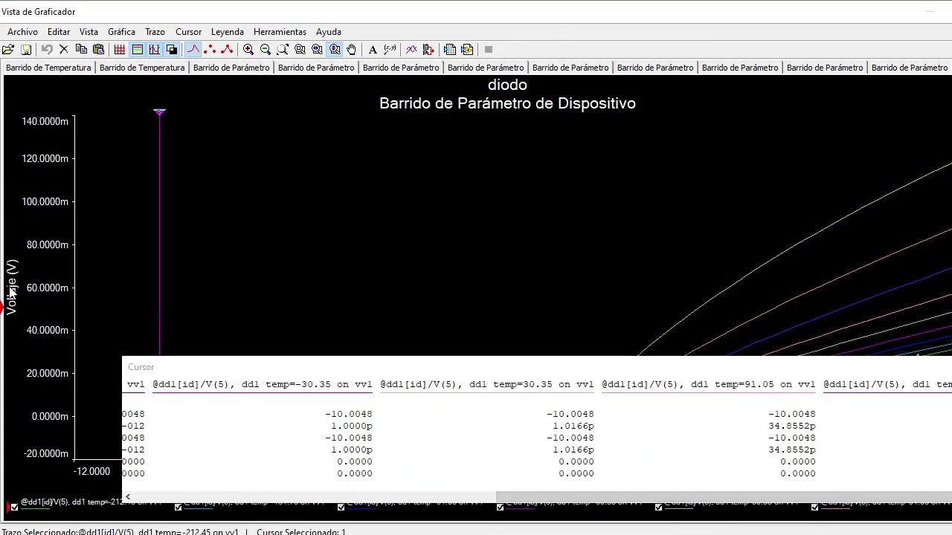
{"action": "left_click_drag", "start_coordinate": [270, 372], "coordinate": [272, 209]}
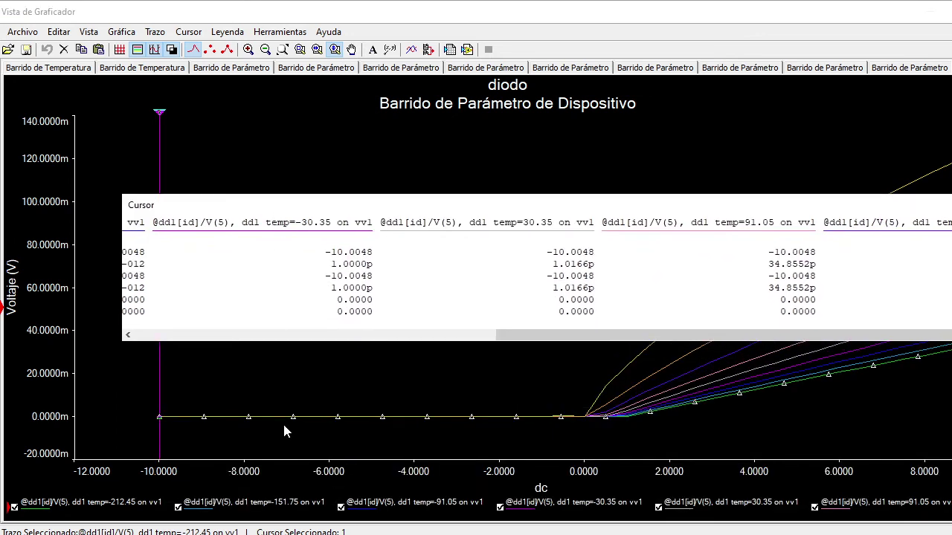
Open the graph properties, change the vertical axis label to "Corriente (A)" and apply it.
{"action": "left_click", "coordinate": [11, 296]}
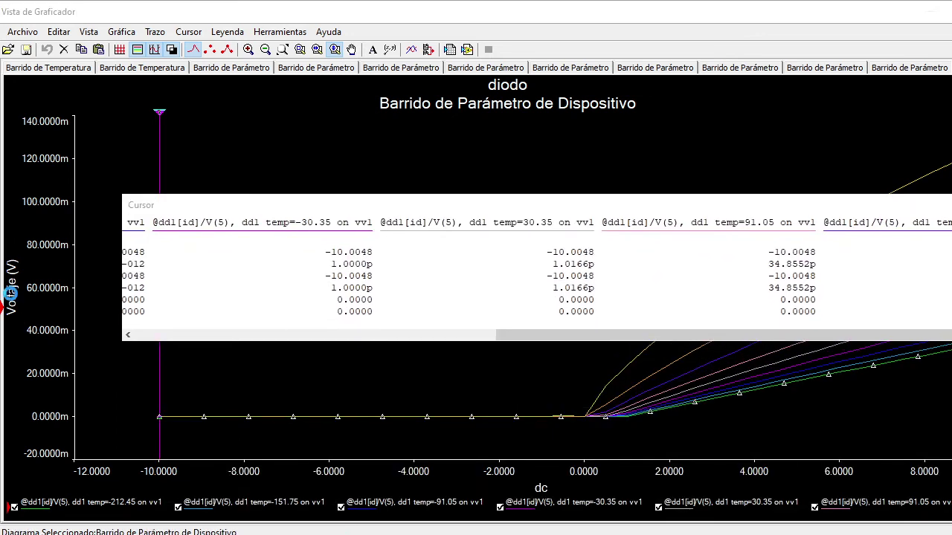
{"action": "double_click", "coordinate": [422, 149]}
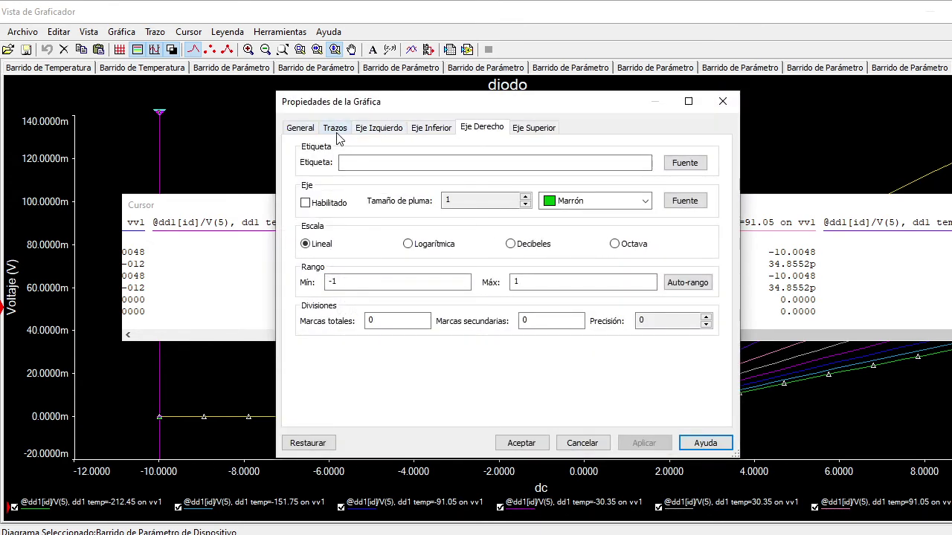
{"action": "left_click", "coordinate": [413, 130]}
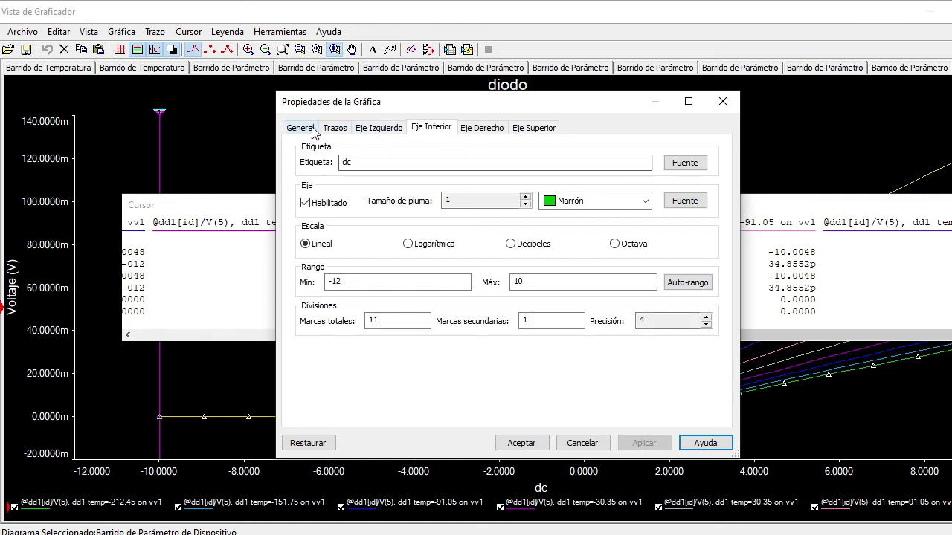
{"action": "left_click", "coordinate": [364, 132]}
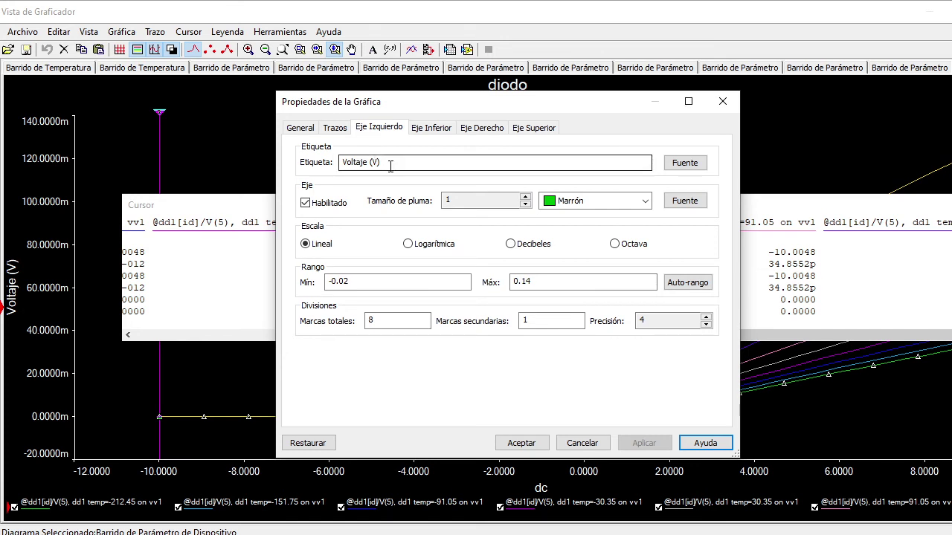
{"action": "left_click_drag", "start_coordinate": [389, 163], "coordinate": [287, 160]}
{"action": "key", "text": "BackSpace"}
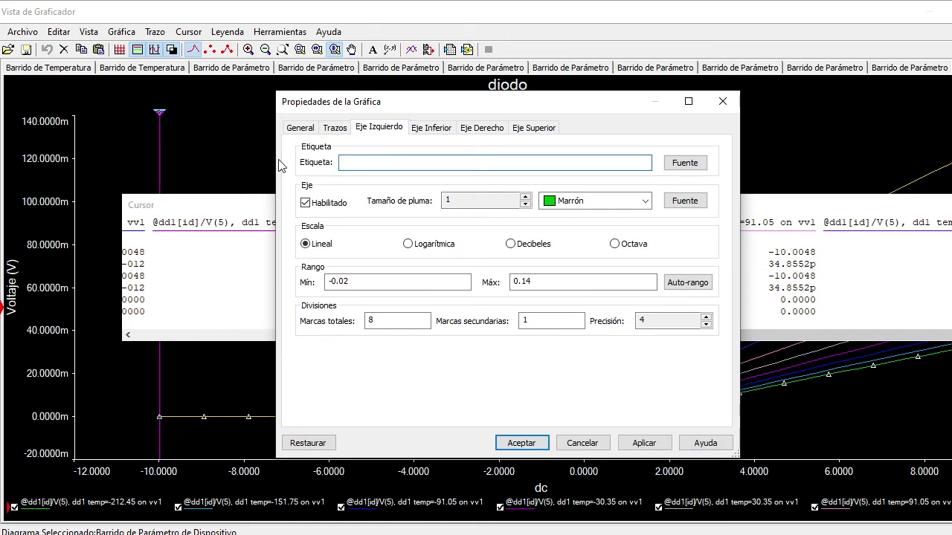
{"action": "type", "text": "c"}
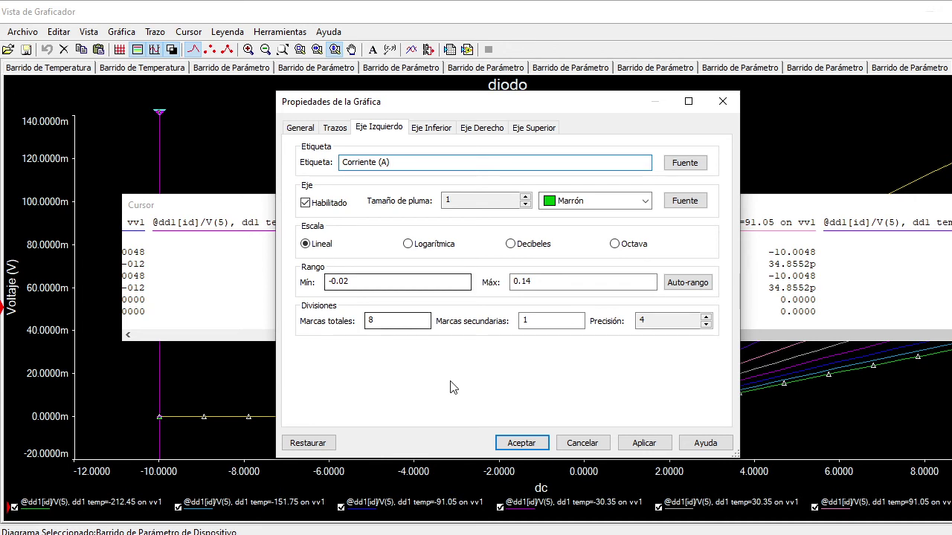
{"action": "left_click", "coordinate": [660, 443]}
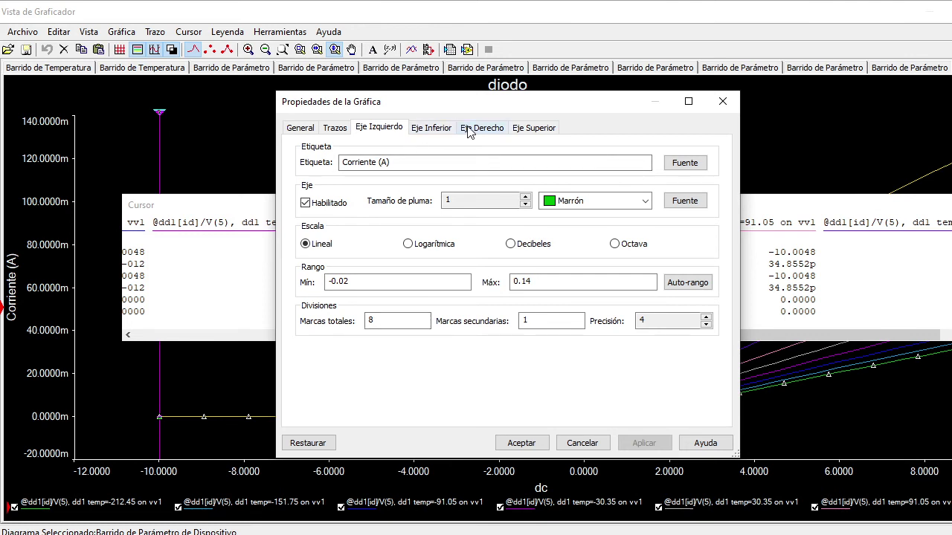
Change the horizontal axis label to "Voltaje dc (V)", apply it and accept the graph properties.
{"action": "left_click", "coordinate": [432, 128]}
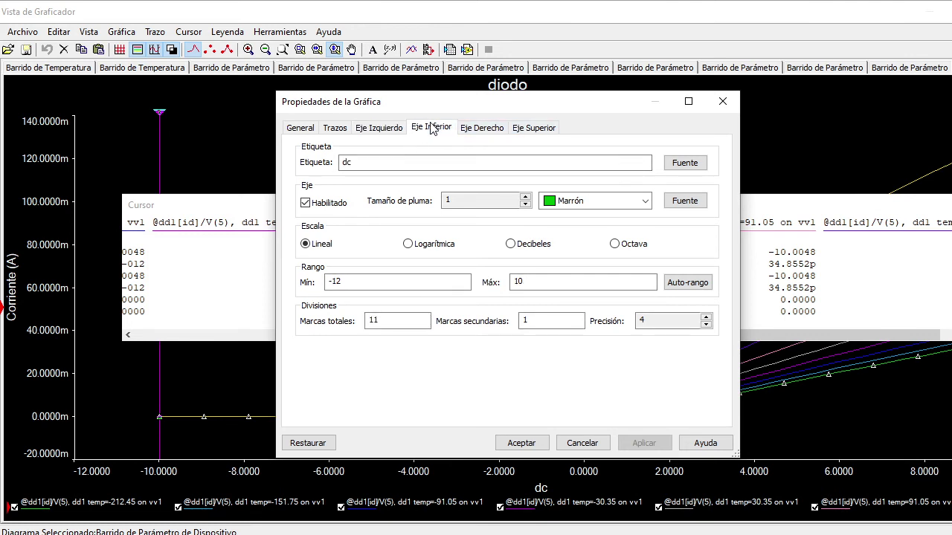
{"action": "left_click", "coordinate": [344, 162]}
{"action": "type", "text": "Voltaje dc "}
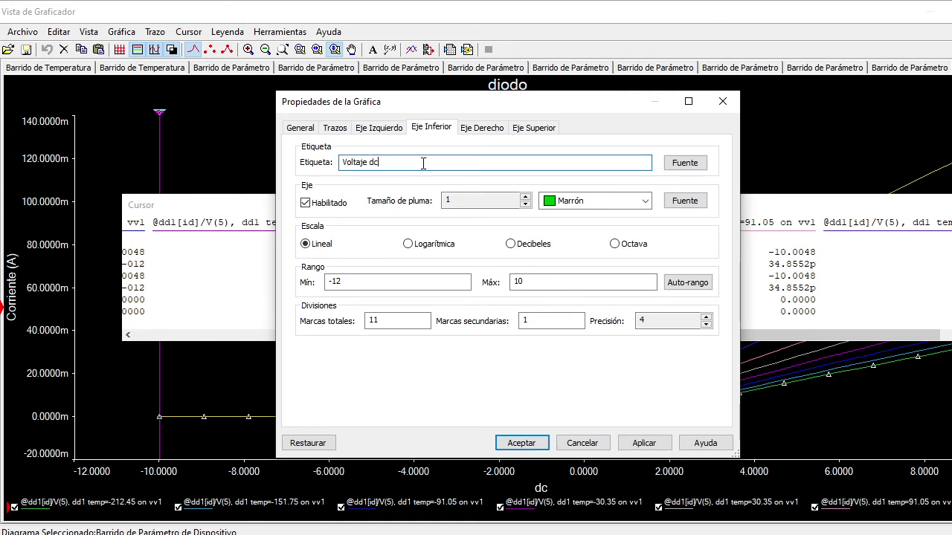
{"action": "type", "text": "(V"}
{"action": "left_click", "coordinate": [644, 443]}
{"action": "left_click", "coordinate": [521, 443]}
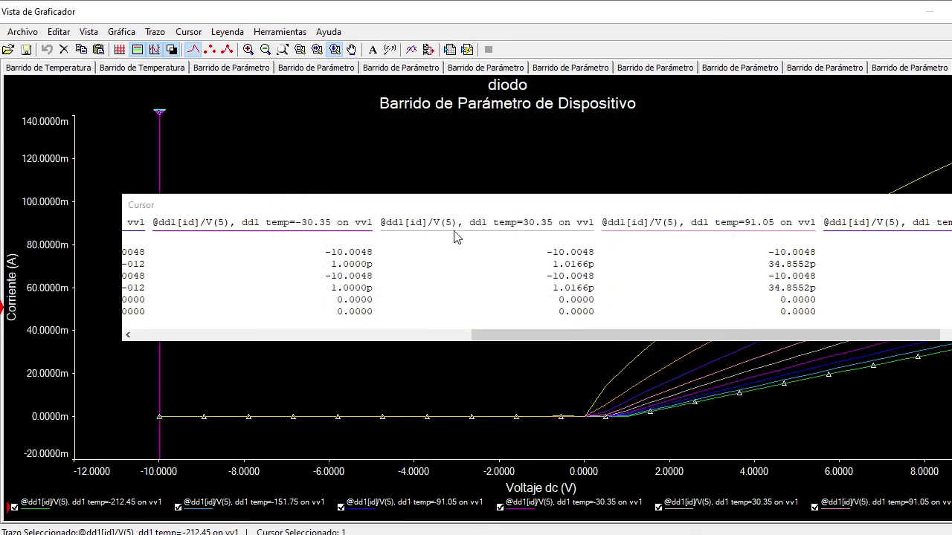
Move the cursor window to show the readings of the highest-temperature traces and select the steepest curve in the graph.
{"action": "left_click_drag", "start_coordinate": [431, 204], "coordinate": [506, 149]}
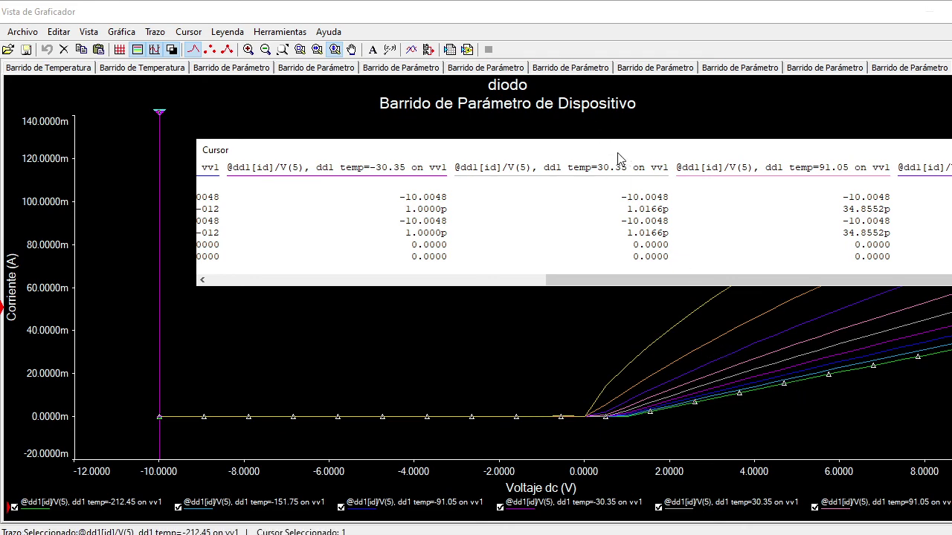
{"action": "left_click_drag", "start_coordinate": [618, 152], "coordinate": [338, 136]}
{"action": "left_click_drag", "start_coordinate": [411, 244], "coordinate": [661, 257]}
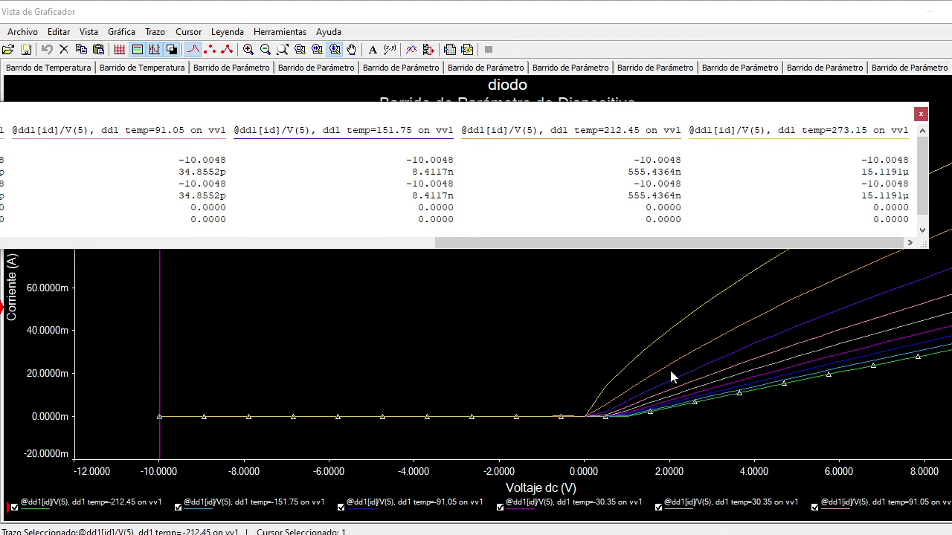
{"action": "left_click", "coordinate": [671, 332]}
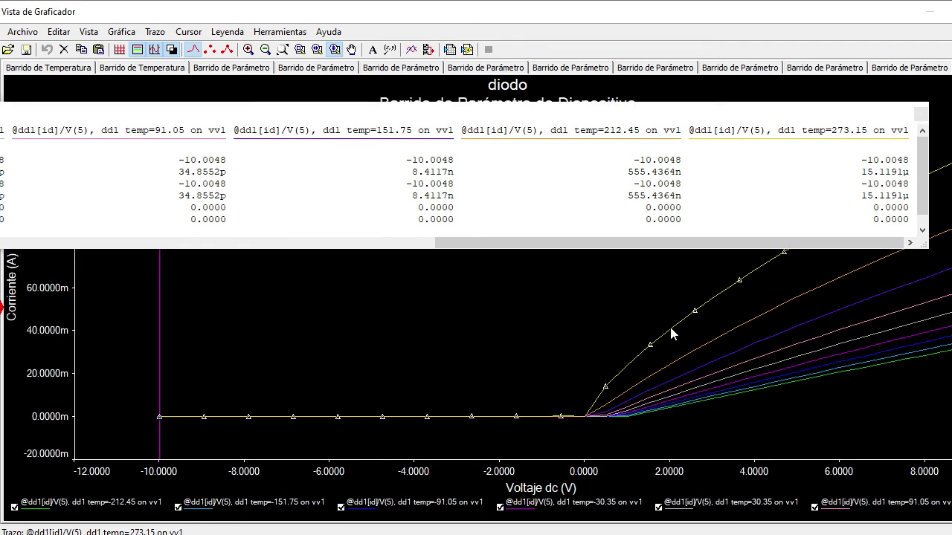
Look through the legend up to its last entries to identify the selected curve's temperature, cancelling the graph properties without changes.
{"action": "double_click", "coordinate": [833, 509]}
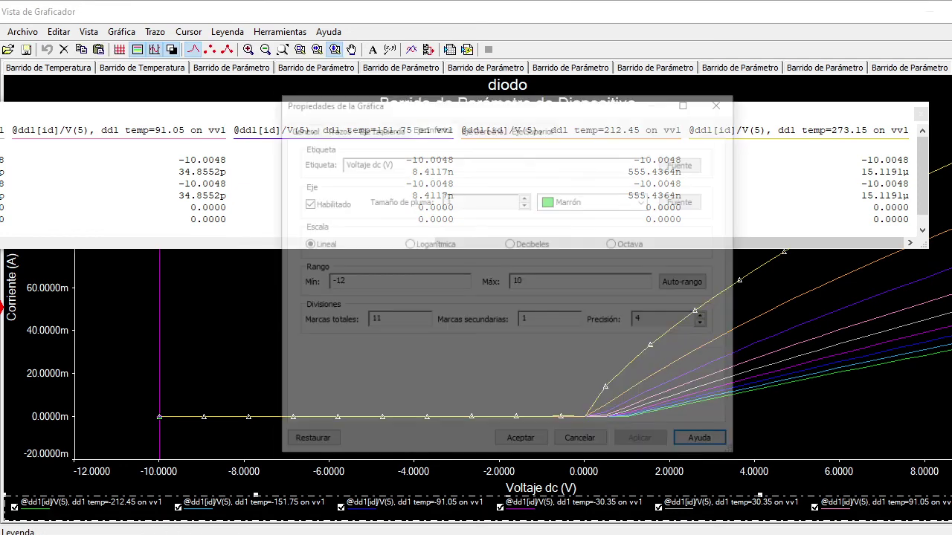
{"action": "left_click", "coordinate": [583, 443]}
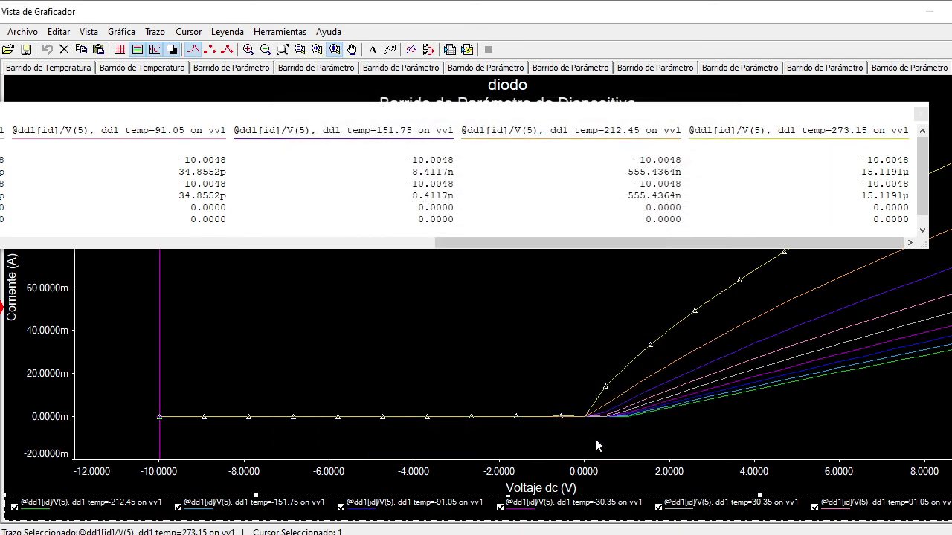
{"action": "left_click", "coordinate": [951, 508]}
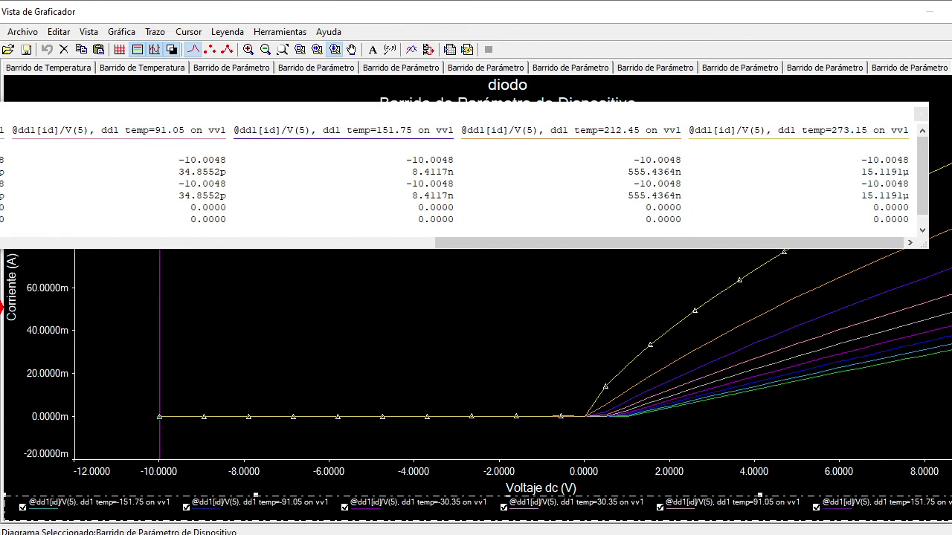
{"action": "left_click", "coordinate": [951, 507]}
{"action": "left_click", "coordinate": [951, 507]}
{"action": "double_click", "coordinate": [951, 508]}
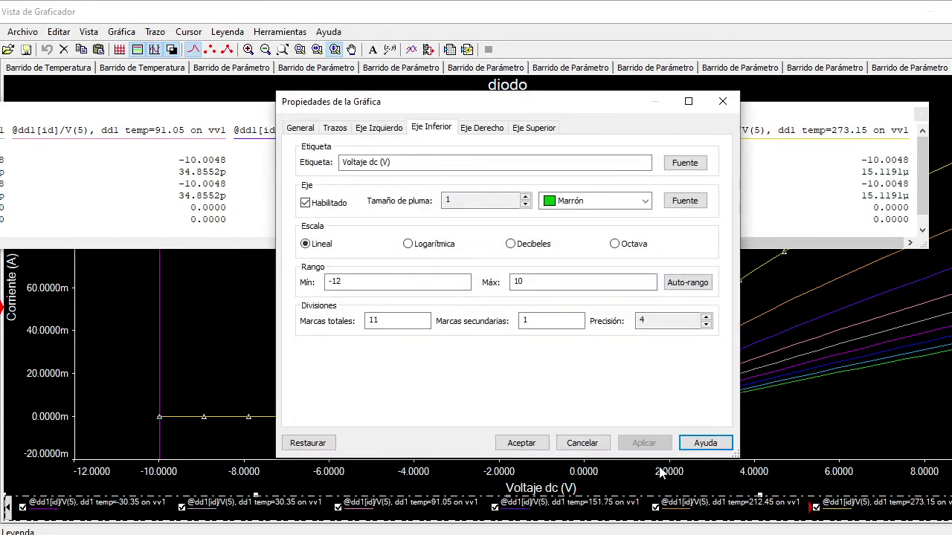
{"action": "left_click", "coordinate": [582, 443]}
{"action": "left_click", "coordinate": [708, 305]}
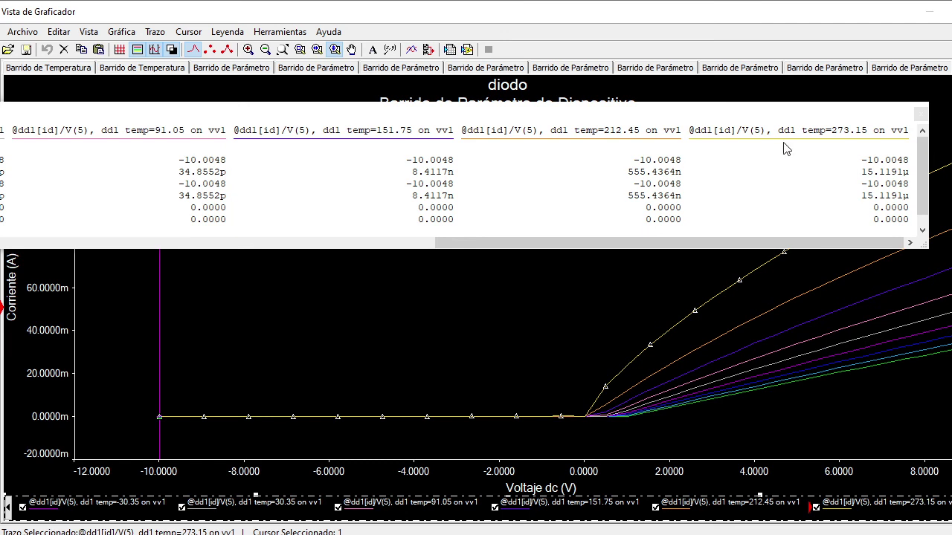
Move the cursor window lower over the graph and leave the grapher view to return to the diode schematic.
{"action": "left_click_drag", "start_coordinate": [726, 137], "coordinate": [746, 238]}
{"action": "left_click", "coordinate": [949, 12]}
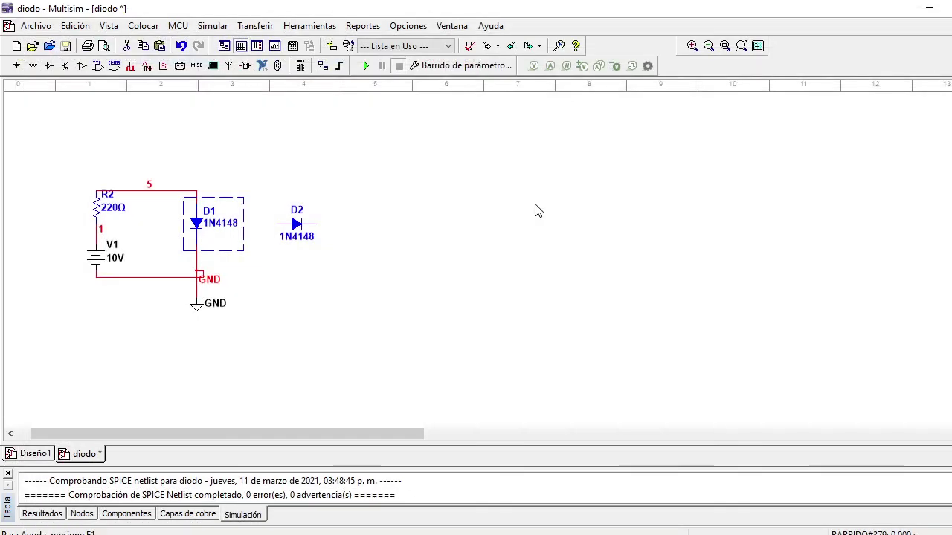